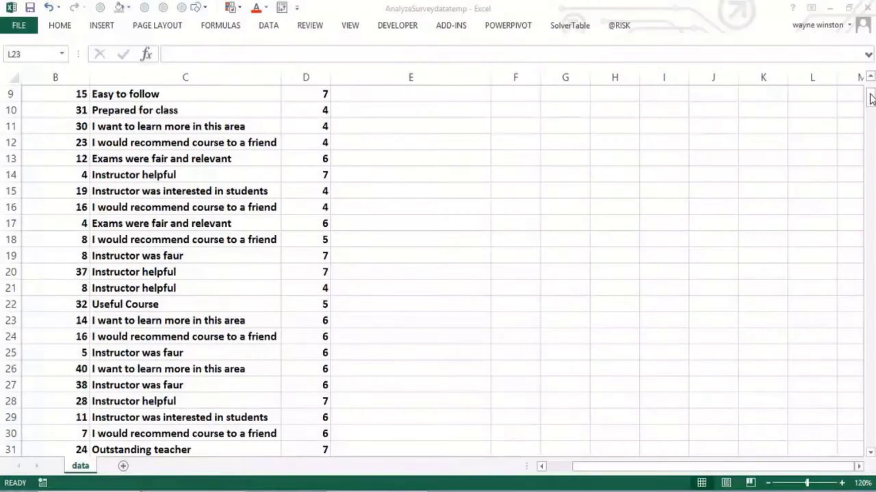
# Enter the heading Analyze Survey in cell F6 above the survey data.
pyautogui.click(471, 238)
pyautogui.press('Up')
pyautogui.press('Up')
pyautogui.press('Up')
pyautogui.press('Up')
pyautogui.press('Up')
pyautogui.press('Up')
pyautogui.press('Up')
pyautogui.press('Up')
pyautogui.press('Up')
pyautogui.press('Up')
pyautogui.press('Up')
pyautogui.press('Up')
pyautogui.press('Up')
pyautogui.press('Up')
pyautogui.press('Up')
pyautogui.press('Up')
pyautogui.press('Up')
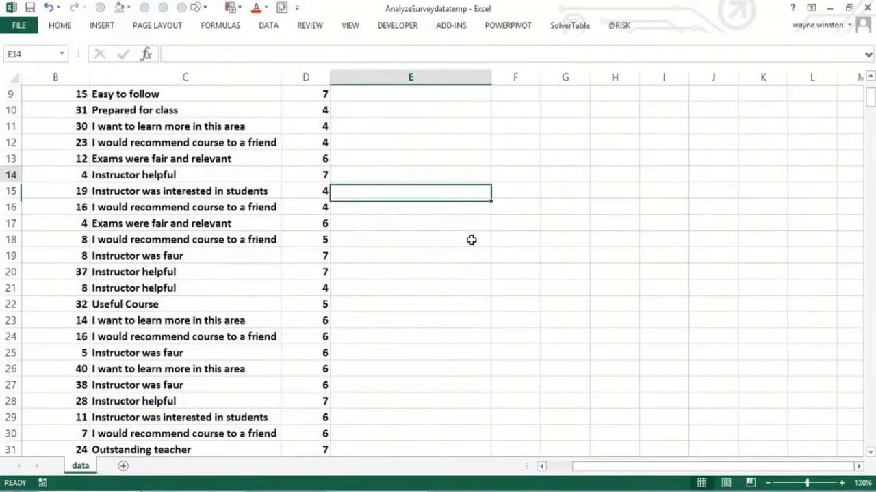
pyautogui.click(498, 177)
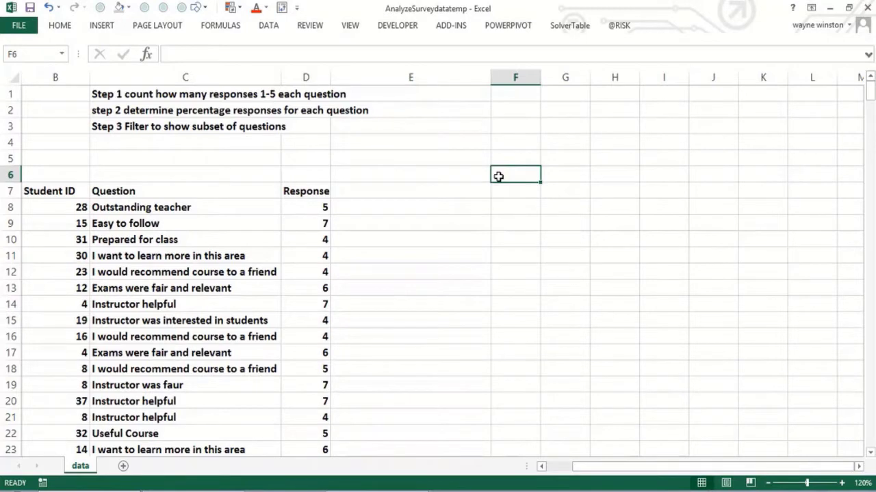
pyautogui.write('AN')
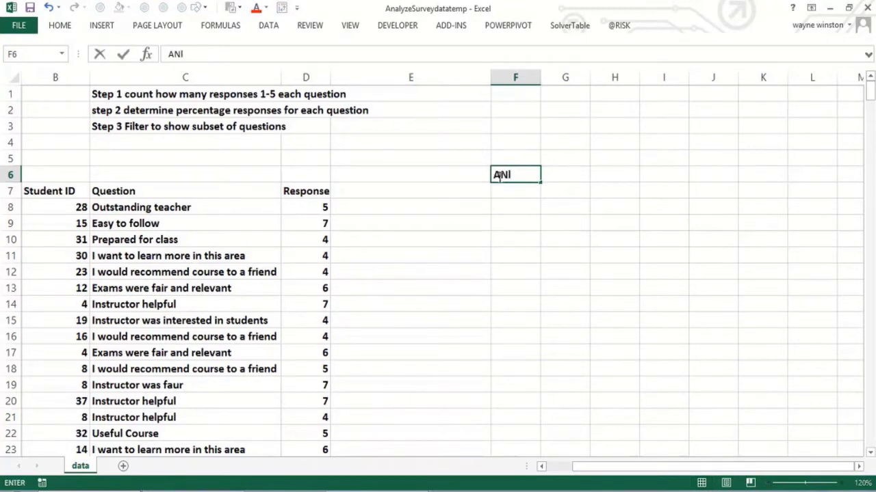
pyautogui.write('alyze ')
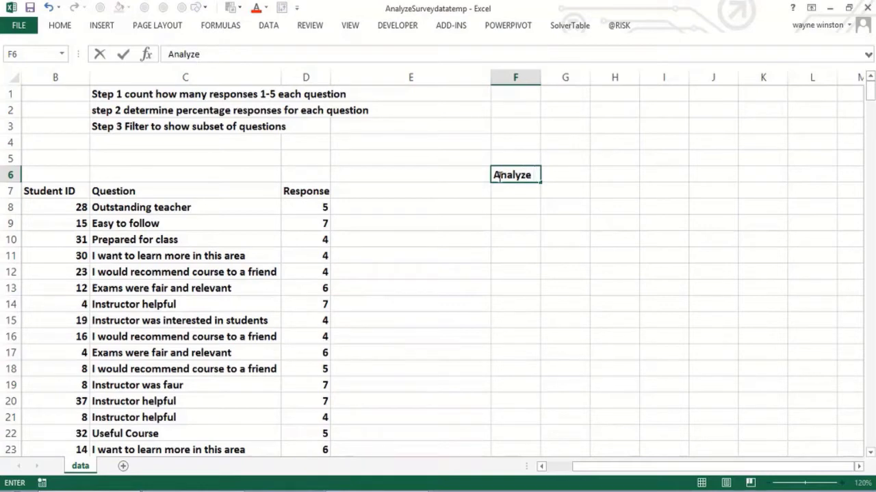
pyautogui.write('Survey')
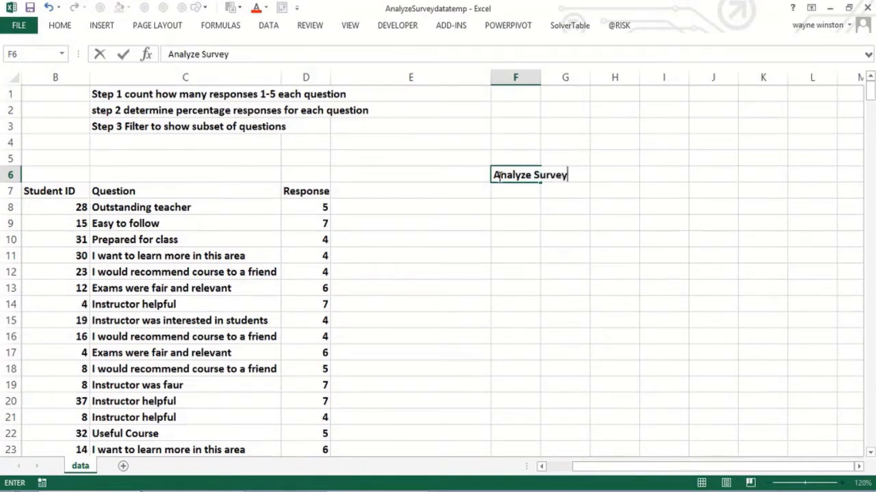
pyautogui.press('Return')
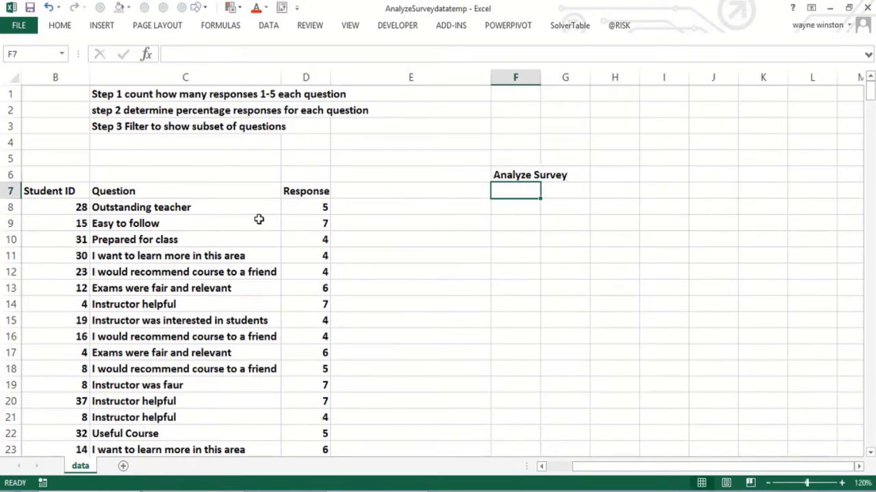
# Examine the survey data's student IDs, questions and responses down the columns.
pyautogui.click(229, 225)
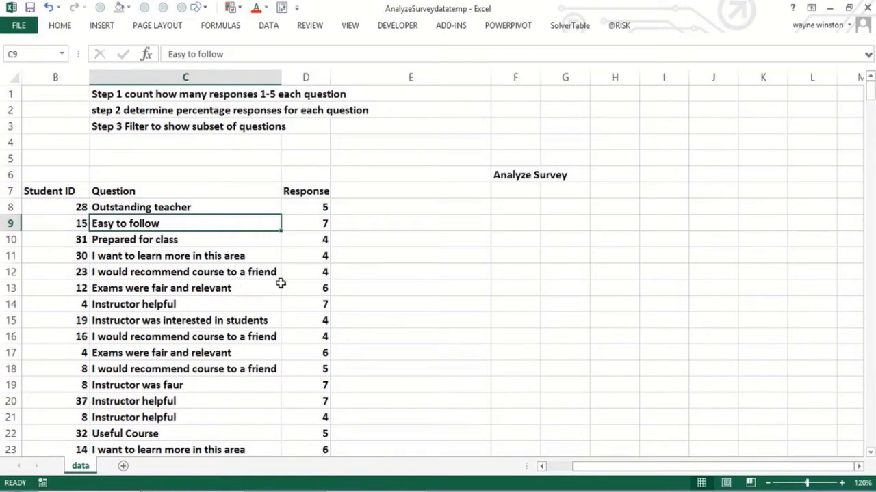
pyautogui.click(210, 394)
pyautogui.click(208, 388)
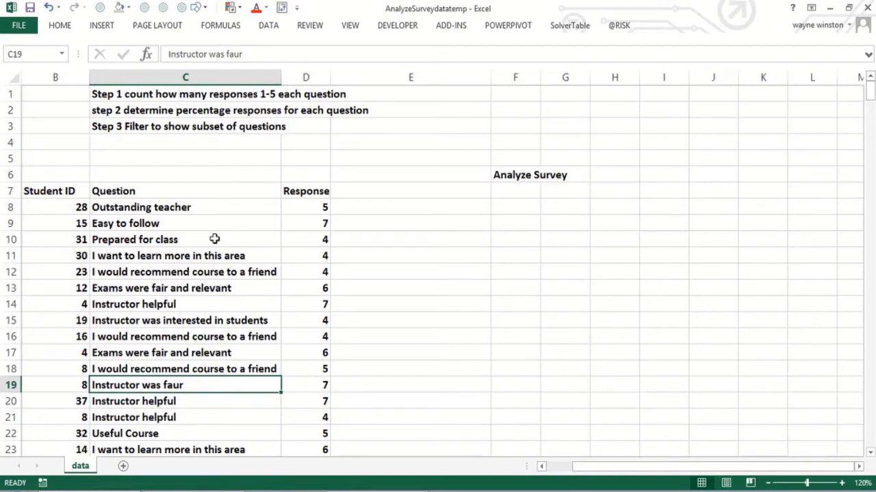
pyautogui.click(74, 207)
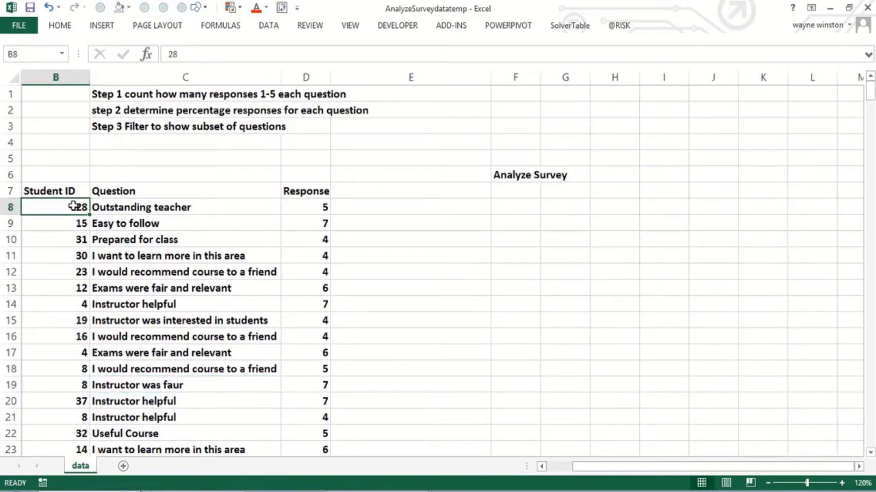
pyautogui.press('Right')
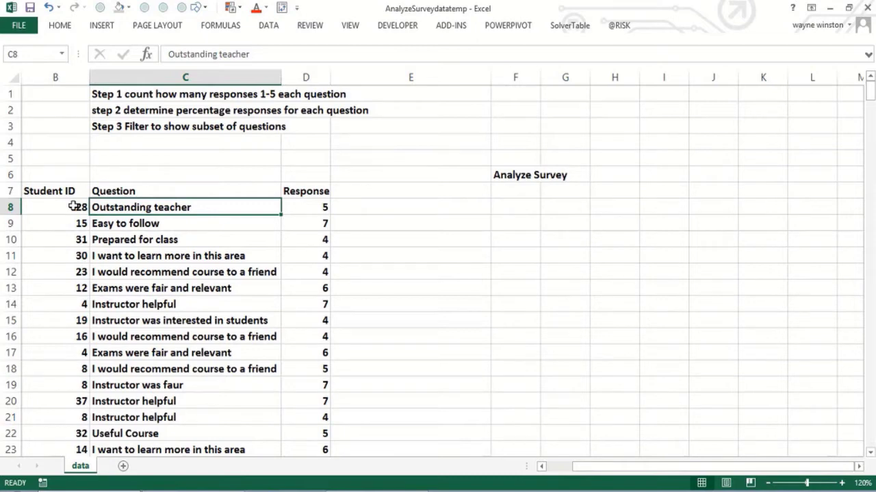
pyautogui.hotkey('ctrl', 'shift', 'Down')
pyautogui.hotkey('ctrl', 'shift', 'Up')
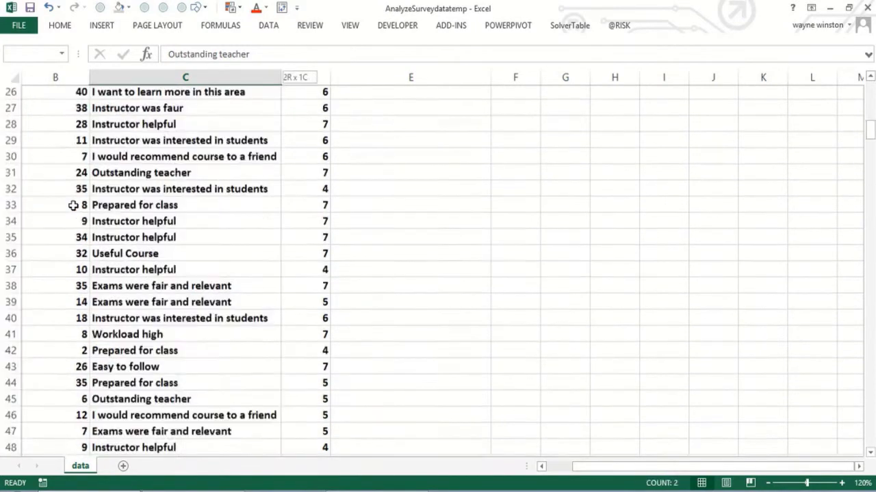
pyautogui.press('Up')
pyautogui.press('Up')
pyautogui.press('Up')
pyautogui.press('Up')
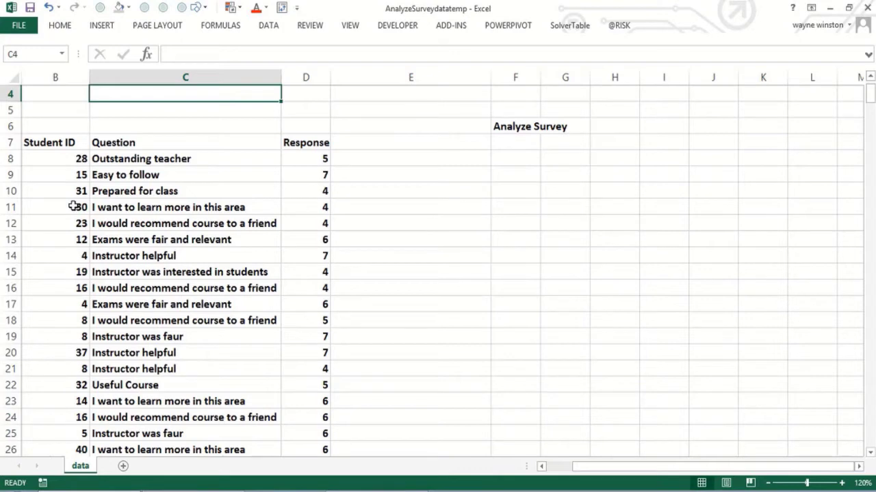
# Create a PivotTable from the survey data range on a new worksheet.
pyautogui.click(153, 179)
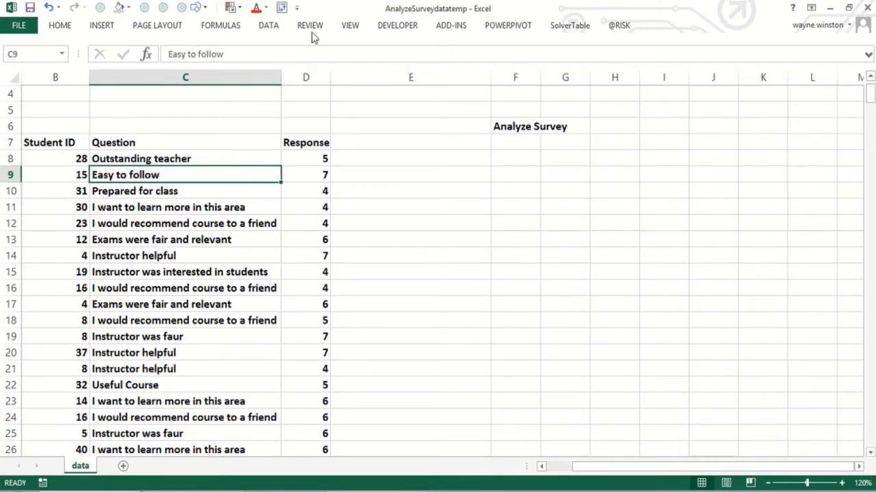
pyautogui.click(108, 28)
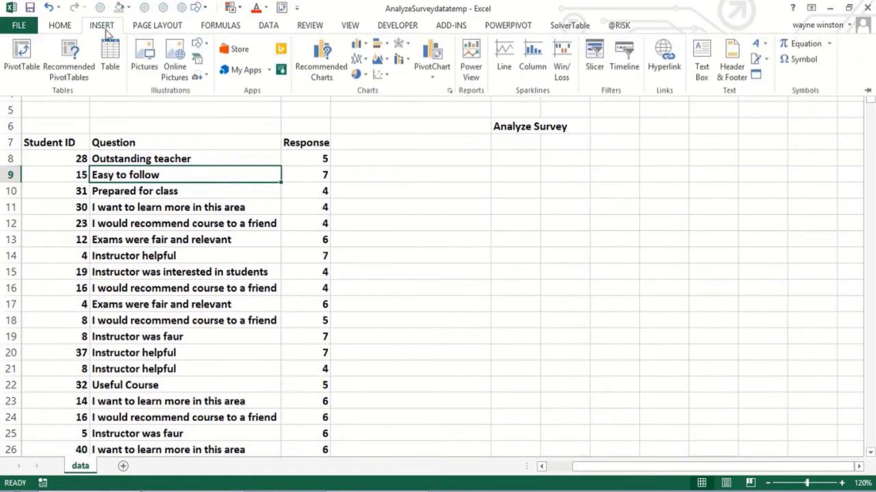
pyautogui.click(22, 65)
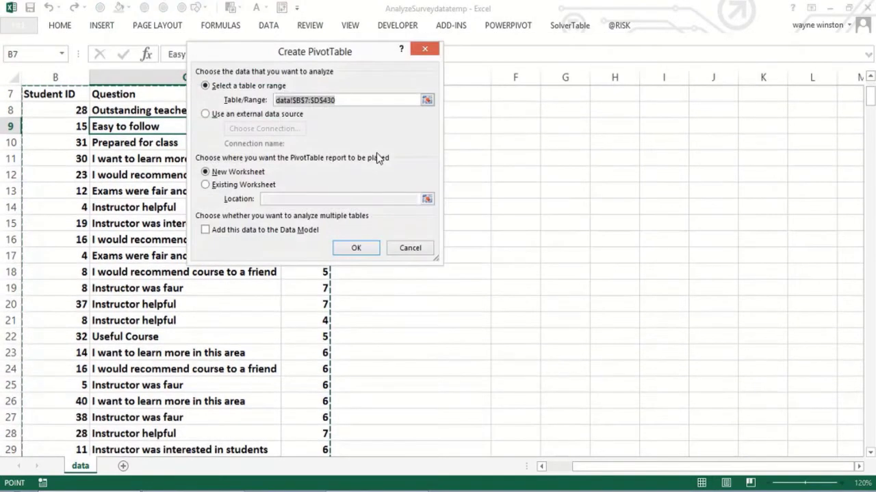
pyautogui.click(356, 248)
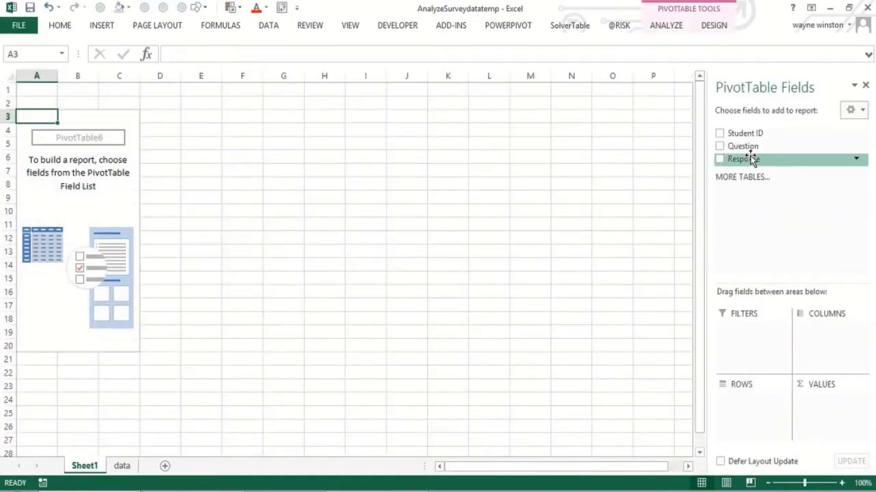
# Build the PivotTable with Question as rows, Response as columns, and Response as the values.
pyautogui.moveTo(749, 152); pyautogui.dragTo(741, 416)
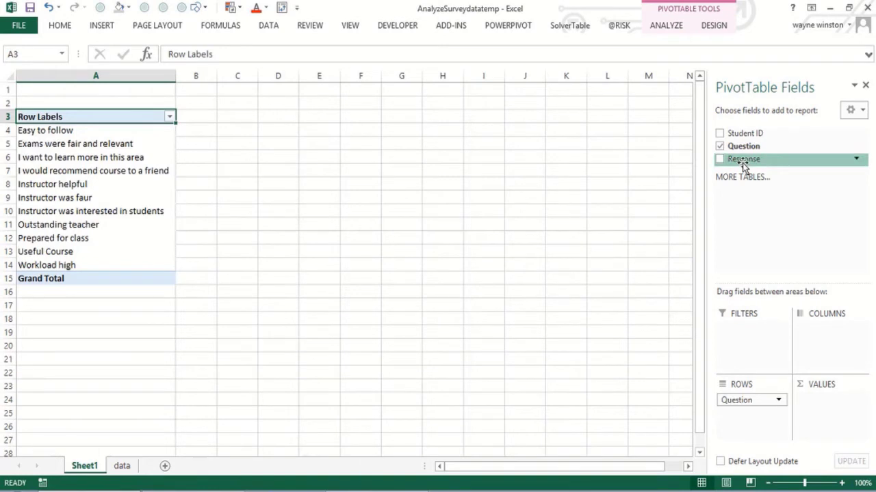
pyautogui.moveTo(742, 163); pyautogui.dragTo(831, 362)
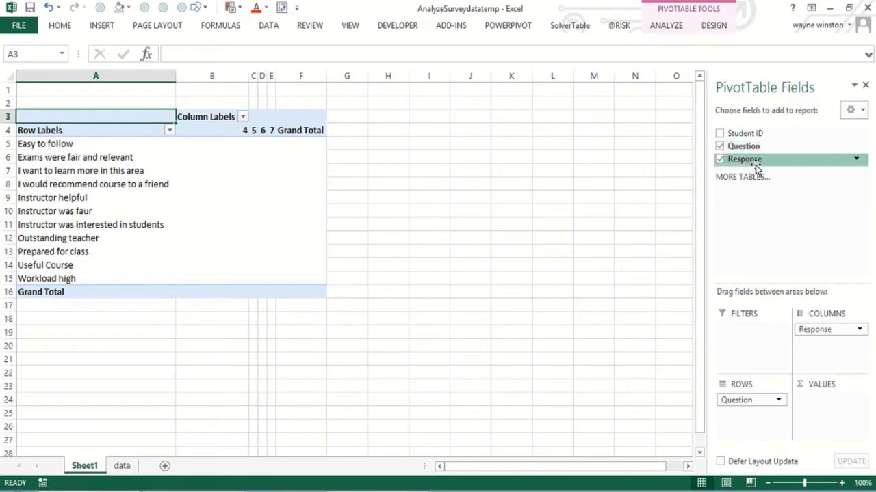
pyautogui.moveTo(756, 167); pyautogui.dragTo(824, 422)
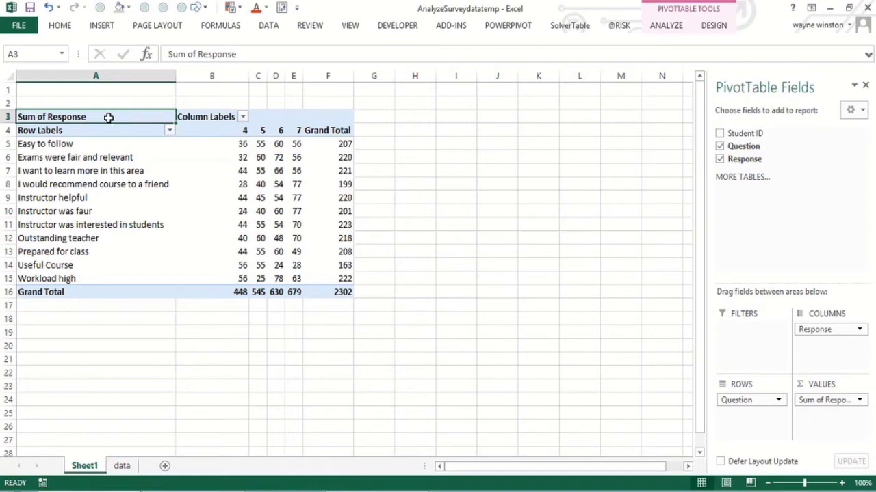
# Change the Response value field to summarize by Count.
pyautogui.doubleClick(108, 118)
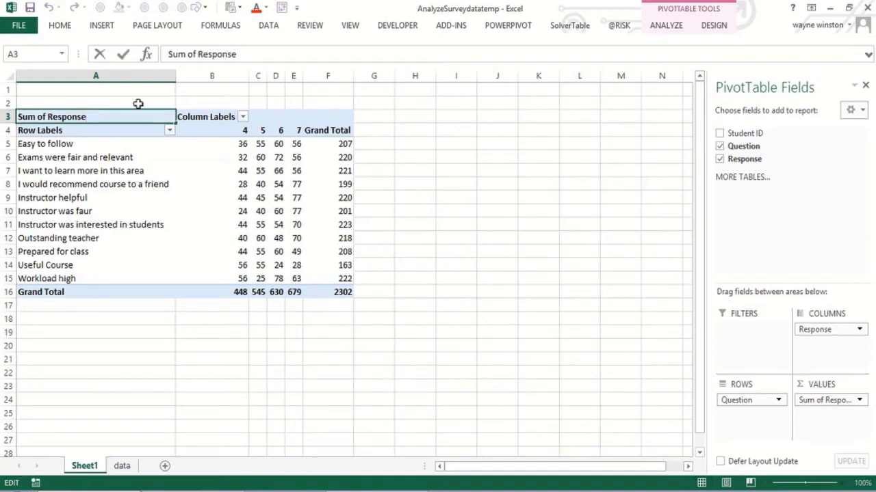
pyautogui.click(212, 180)
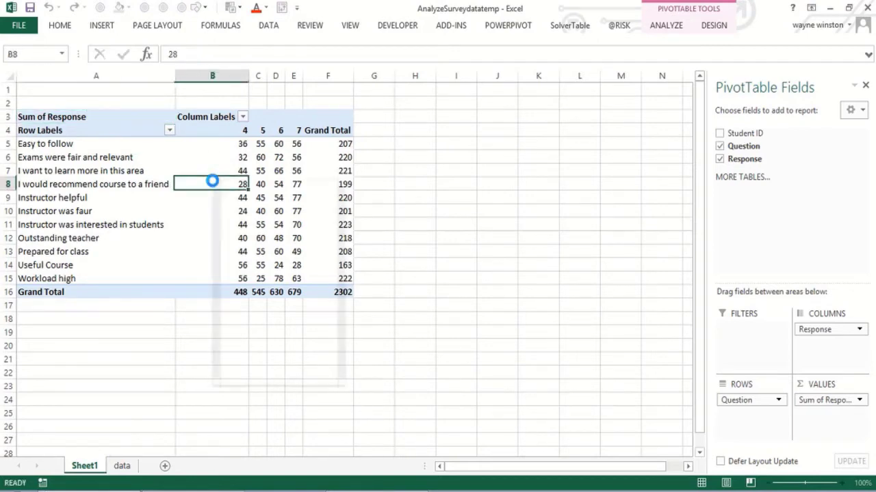
pyautogui.rightClick(211, 181)
pyautogui.click(277, 344)
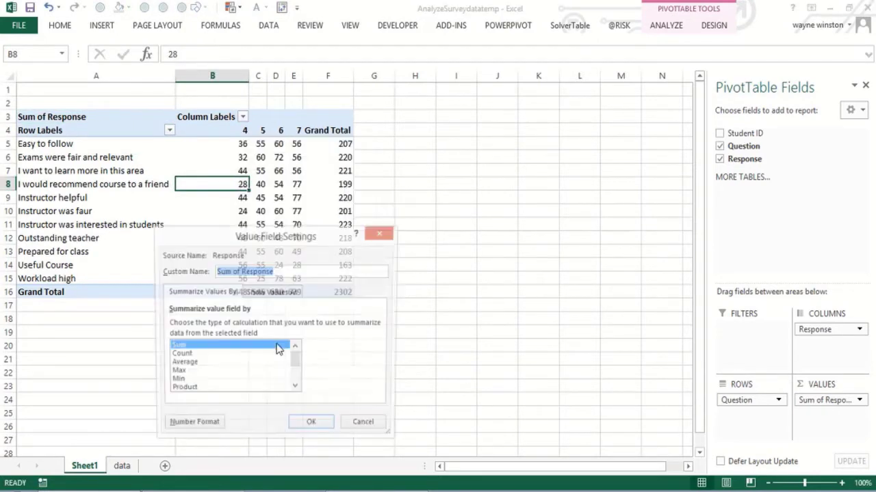
pyautogui.click(189, 357)
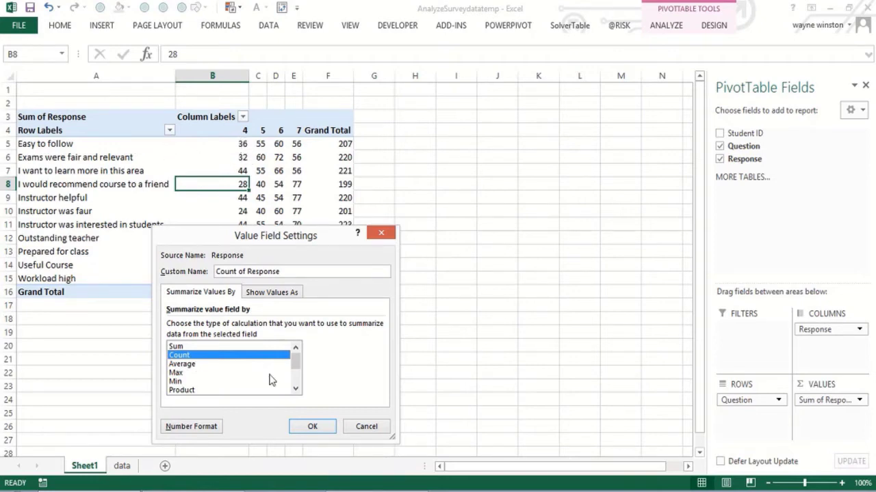
pyautogui.click(312, 426)
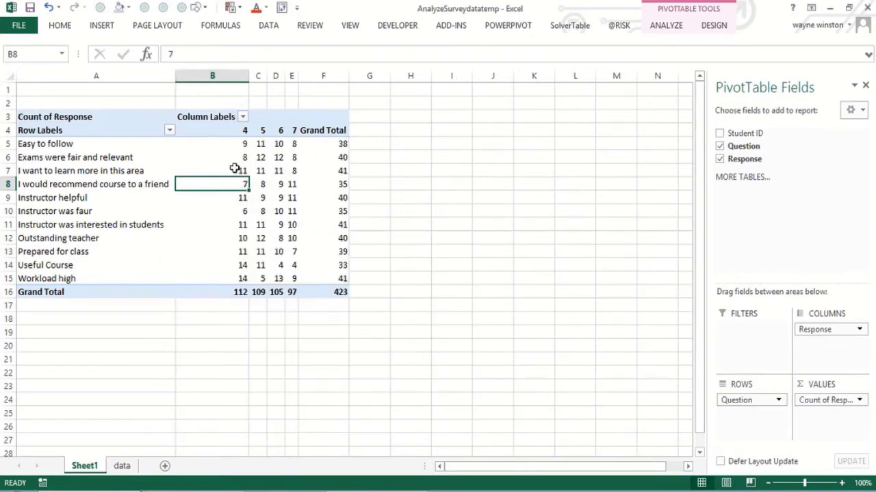
# Show the response counts as % of Row Total in the value field settings.
pyautogui.click(228, 147)
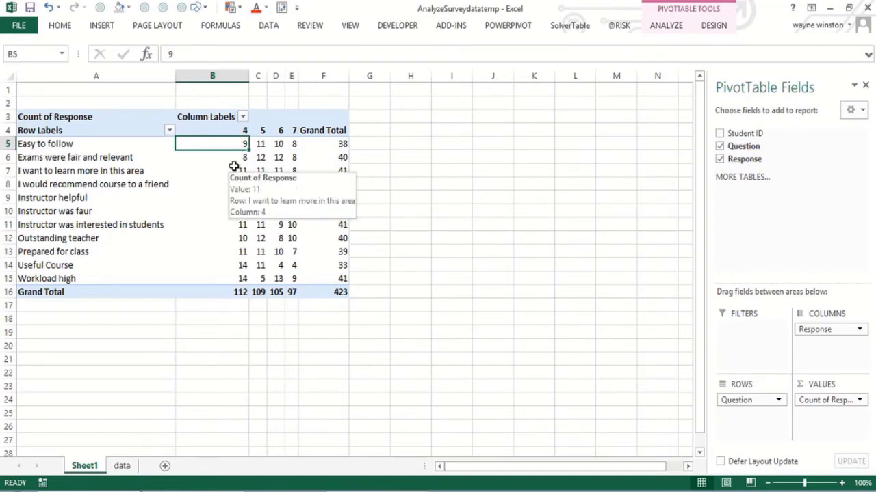
pyautogui.moveTo(232, 144)
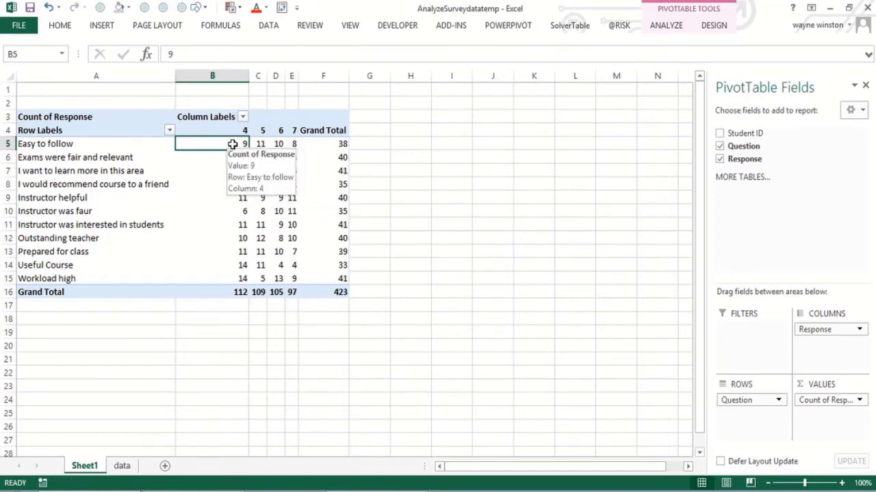
pyautogui.rightClick(231, 145)
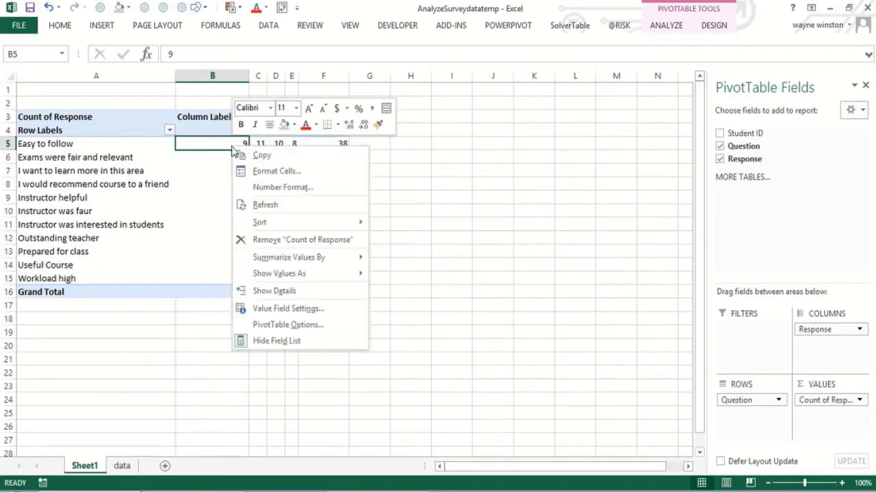
pyautogui.click(286, 309)
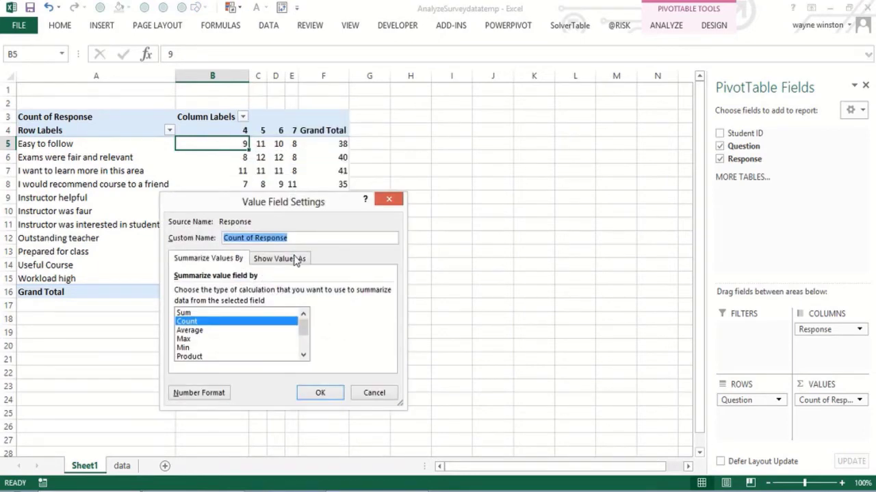
pyautogui.click(296, 259)
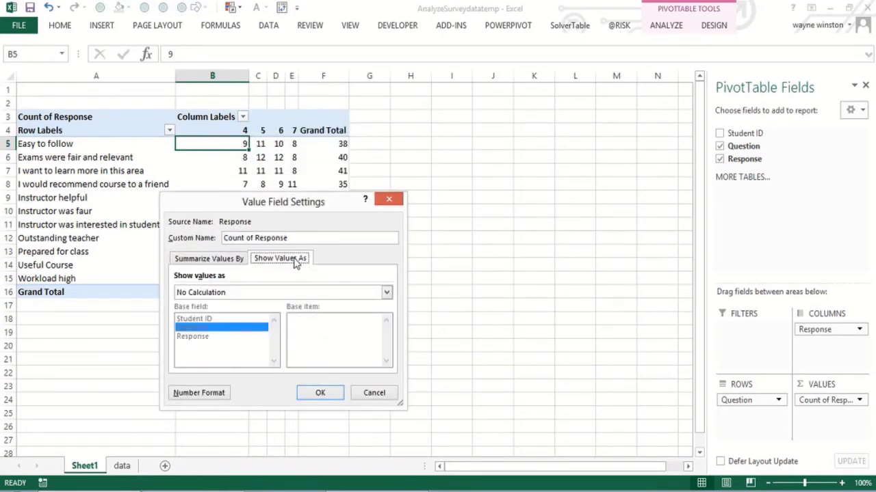
pyautogui.click(386, 293)
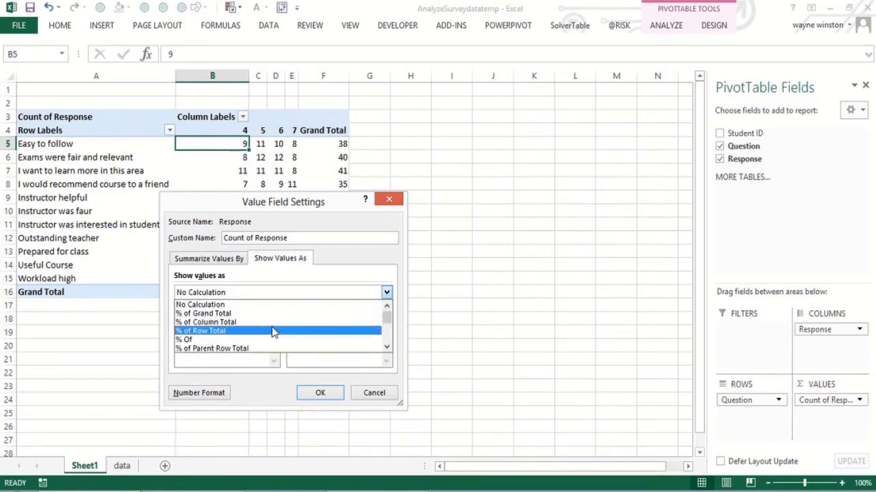
pyautogui.click(230, 337)
pyautogui.click(323, 392)
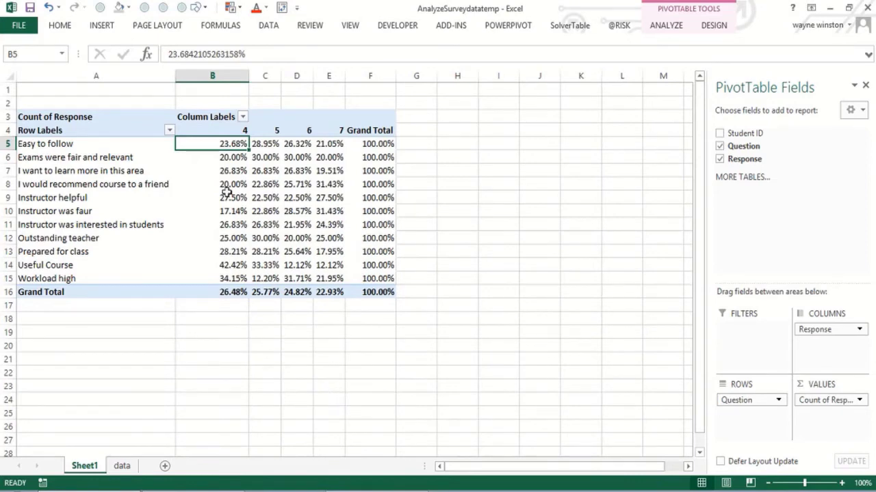
# Insert a clustered column PivotChart from the PivotTable.
pyautogui.click(226, 158)
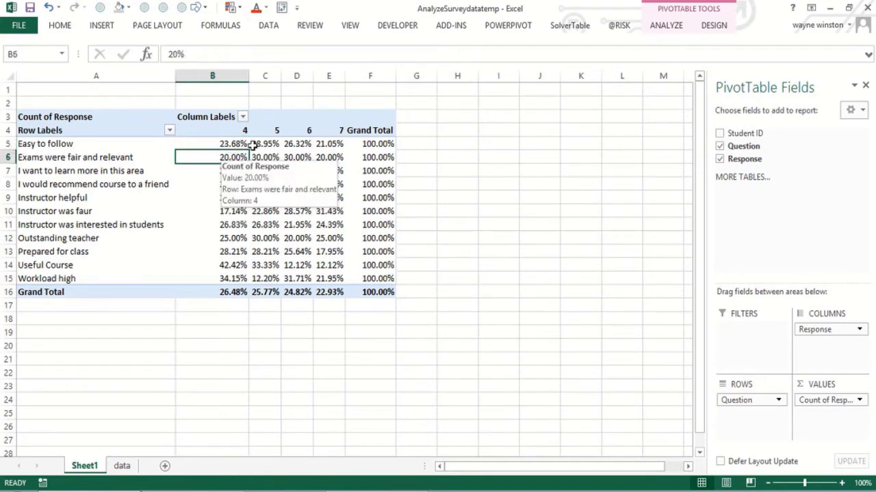
pyautogui.click(658, 30)
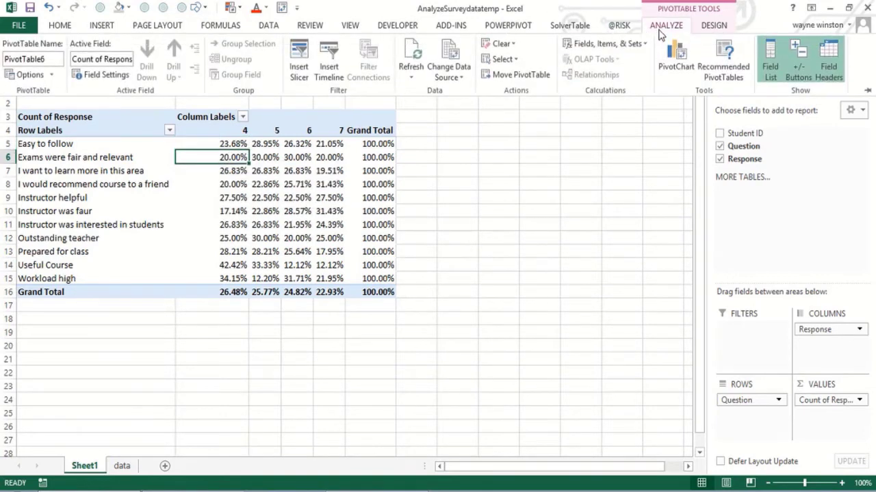
pyautogui.click(673, 59)
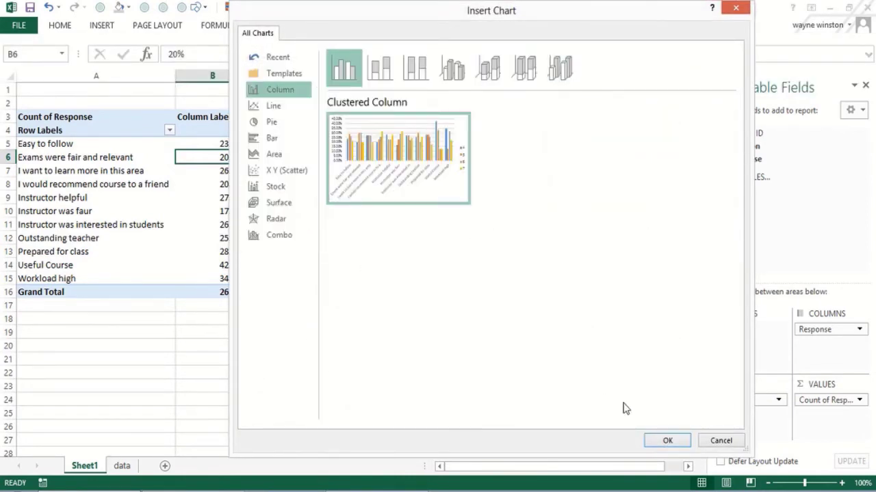
pyautogui.click(666, 441)
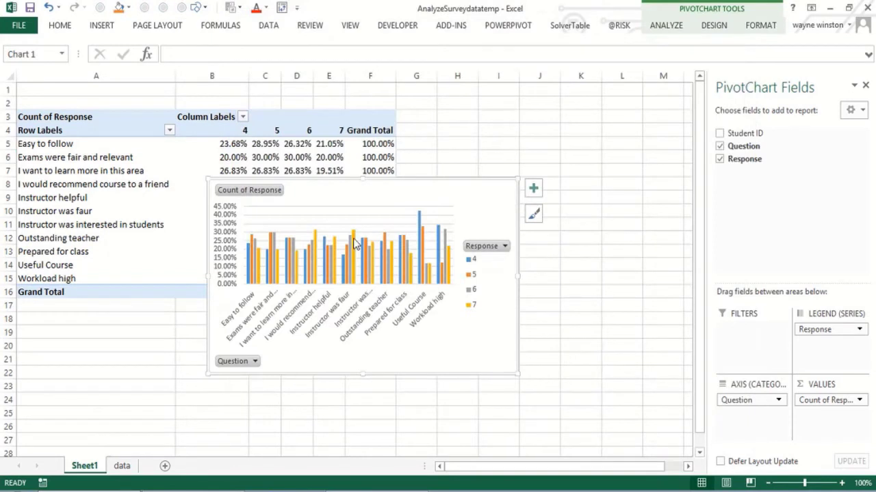
# Move the PivotChart beside the PivotTable and close the PivotChart Fields pane.
pyautogui.click(370, 214)
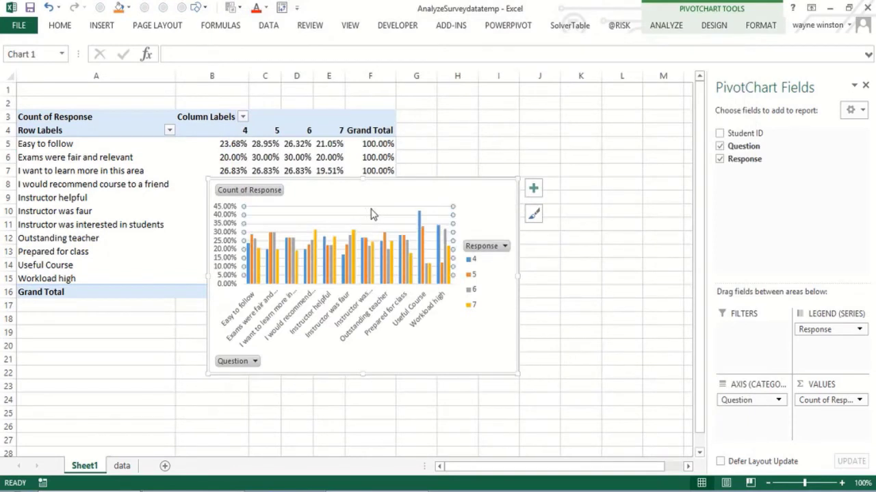
pyautogui.moveTo(365, 200); pyautogui.dragTo(563, 202)
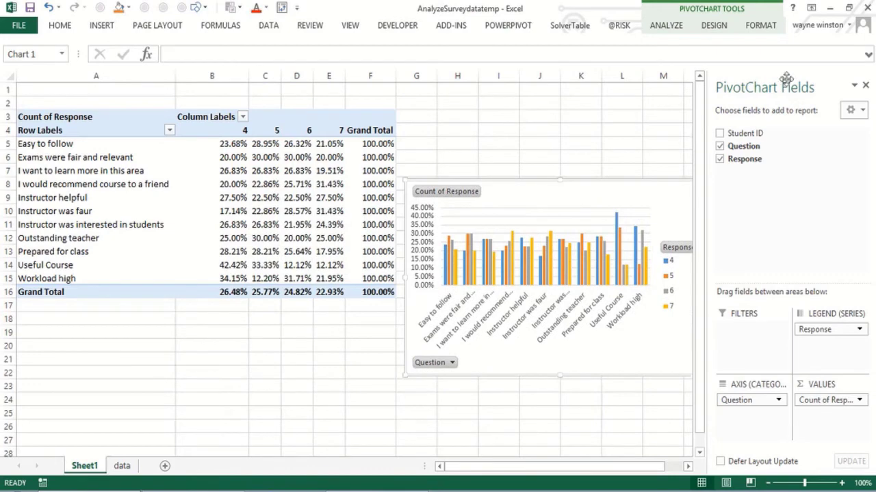
pyautogui.click(865, 86)
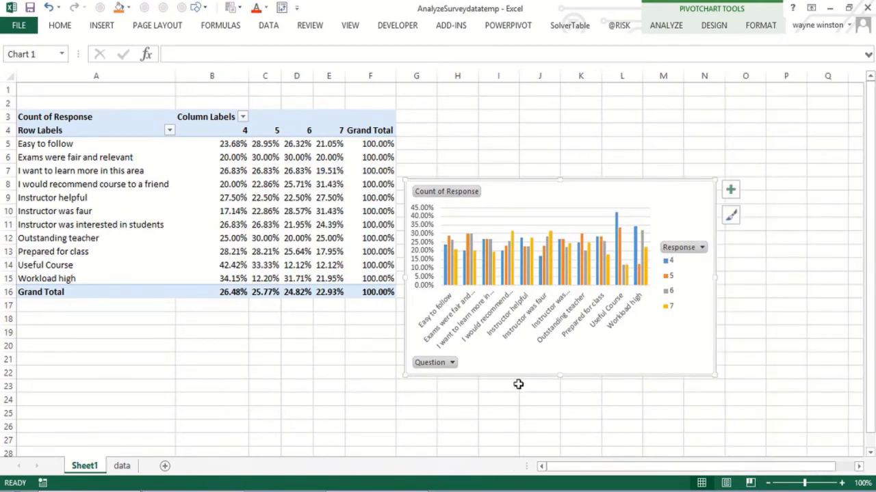
# Filter the chart's questions to Easy to follow, Instructor helpful, and Instructor was interested in students.
pyautogui.click(453, 366)
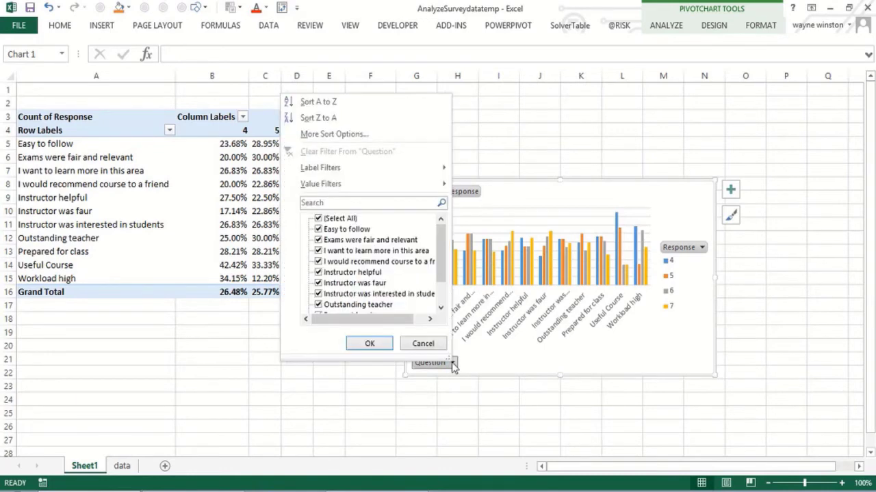
pyautogui.click(317, 219)
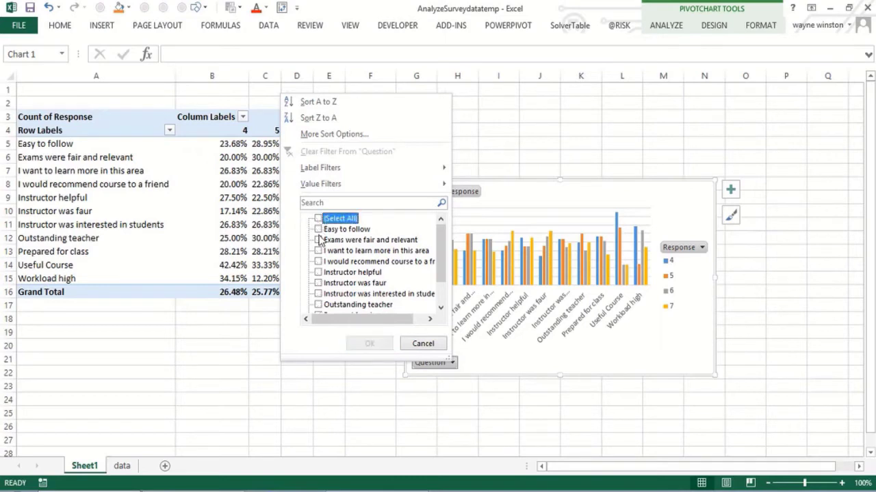
pyautogui.click(318, 230)
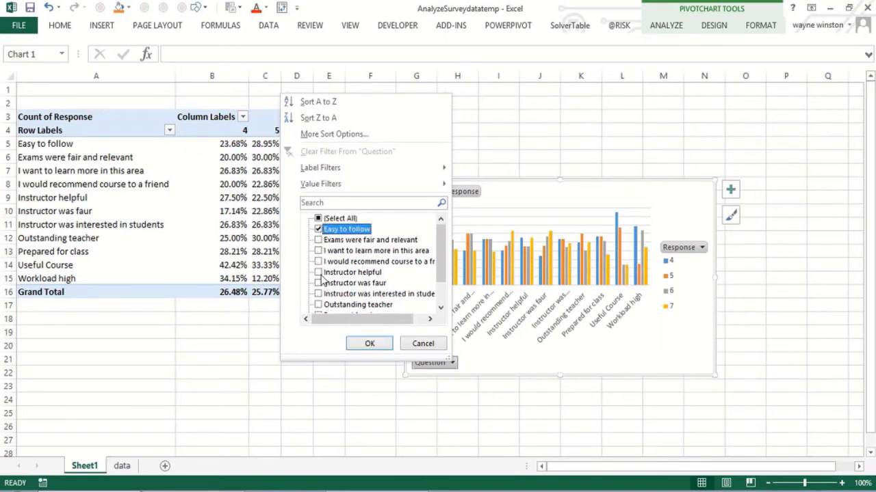
pyautogui.click(319, 273)
pyautogui.click(318, 294)
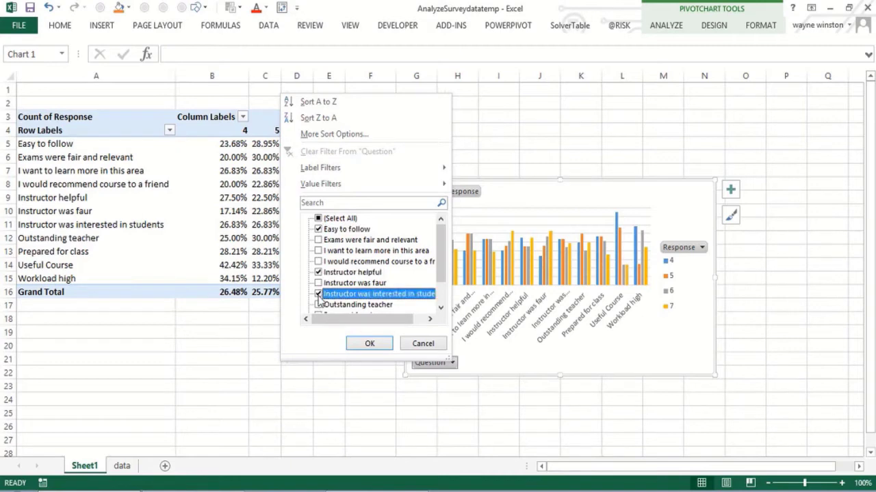
pyautogui.click(368, 343)
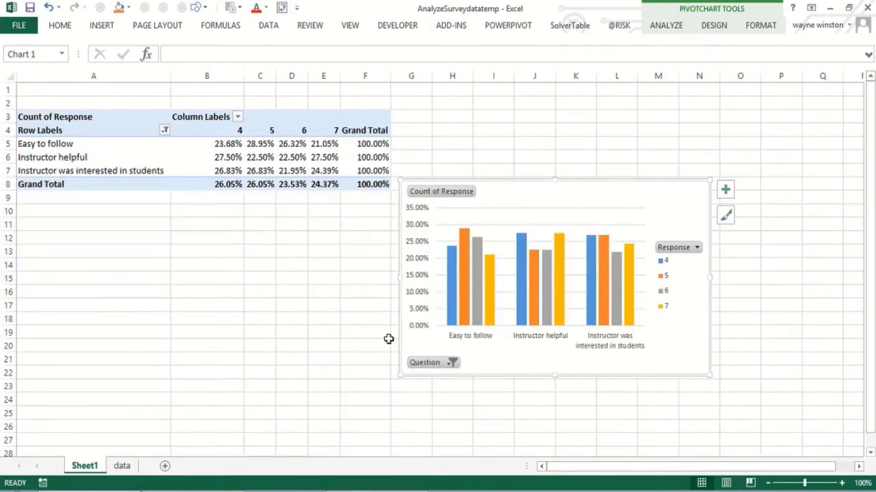
# Restore all questions in the chart's Question filter.
pyautogui.click(452, 364)
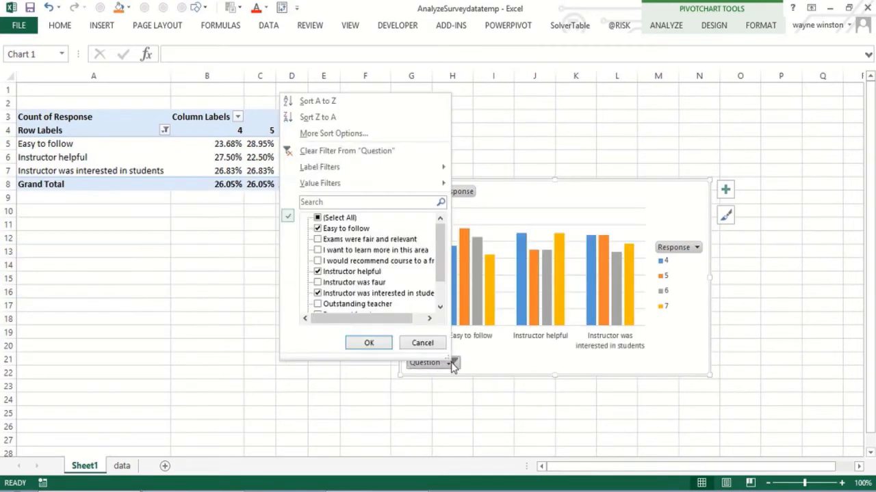
pyautogui.click(320, 217)
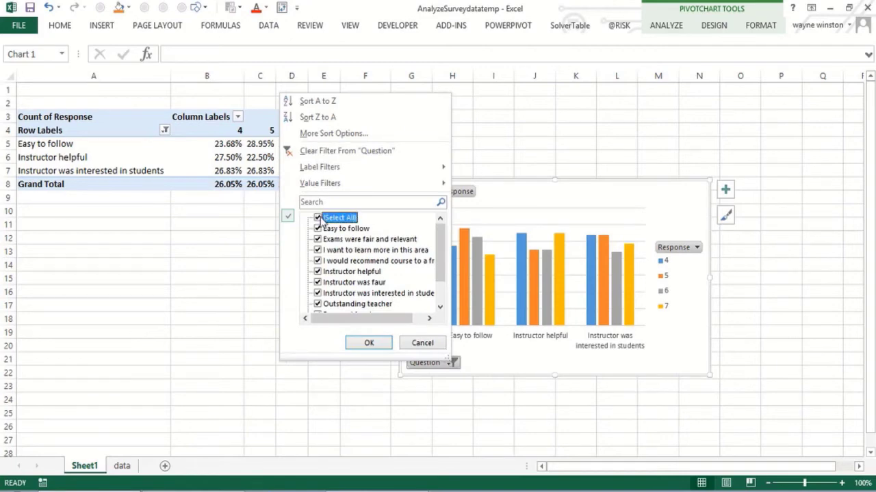
pyautogui.click(368, 342)
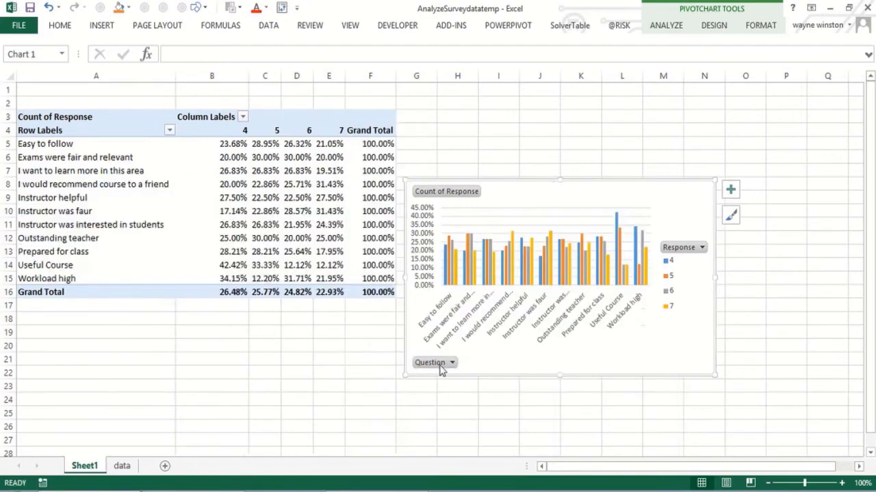
# Filter the chart's questions to show only Instructor helpful, Prepared for class, and Useful Course.
pyautogui.click(451, 363)
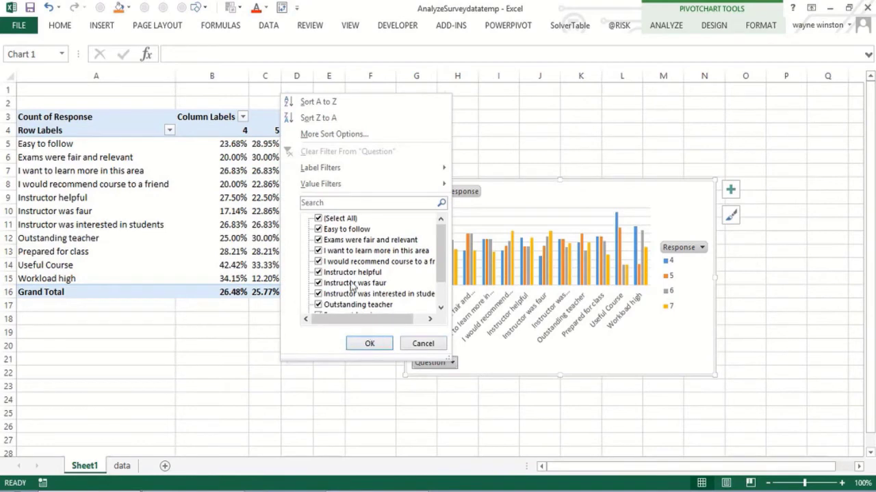
pyautogui.click(320, 218)
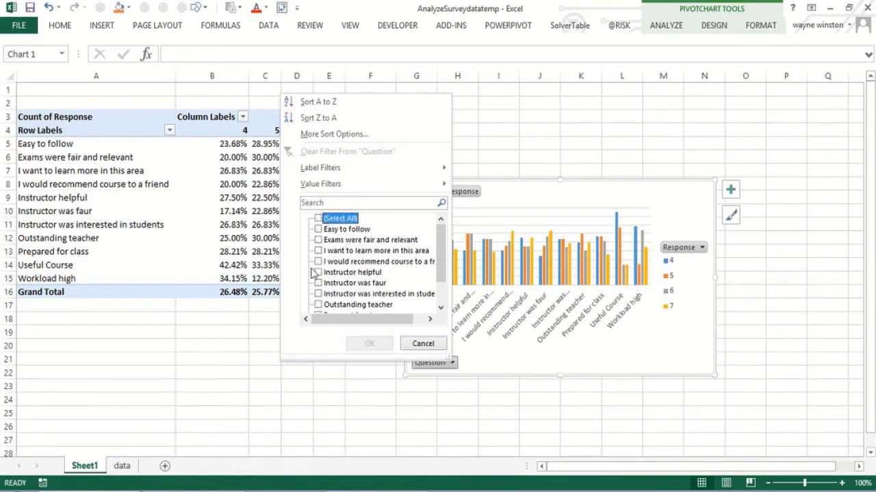
pyautogui.click(319, 273)
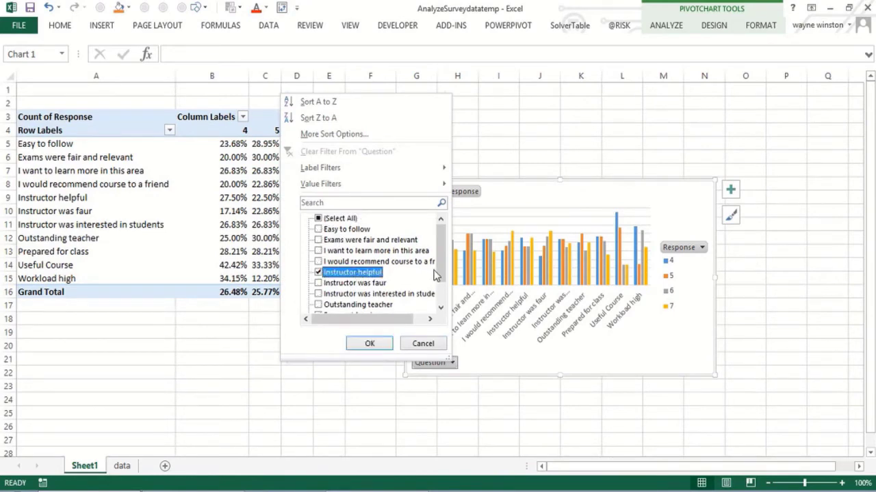
pyautogui.moveTo(444, 274); pyautogui.dragTo(444, 293)
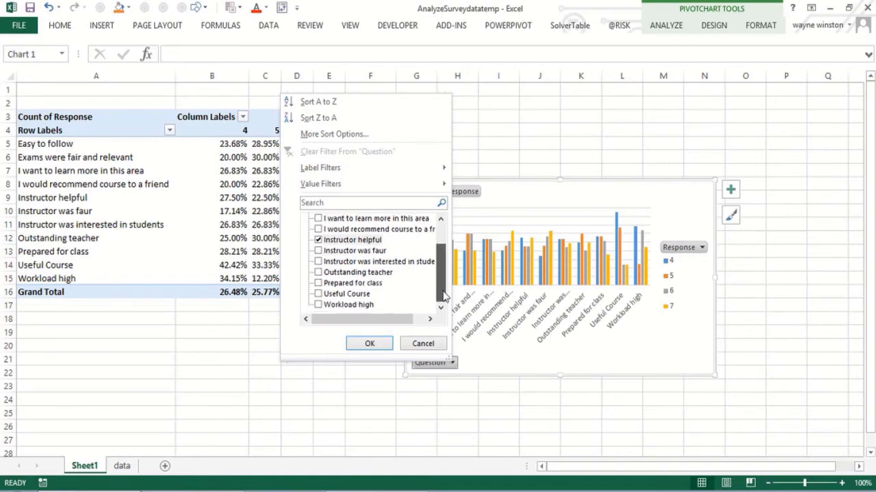
pyautogui.click(320, 293)
pyautogui.click(319, 283)
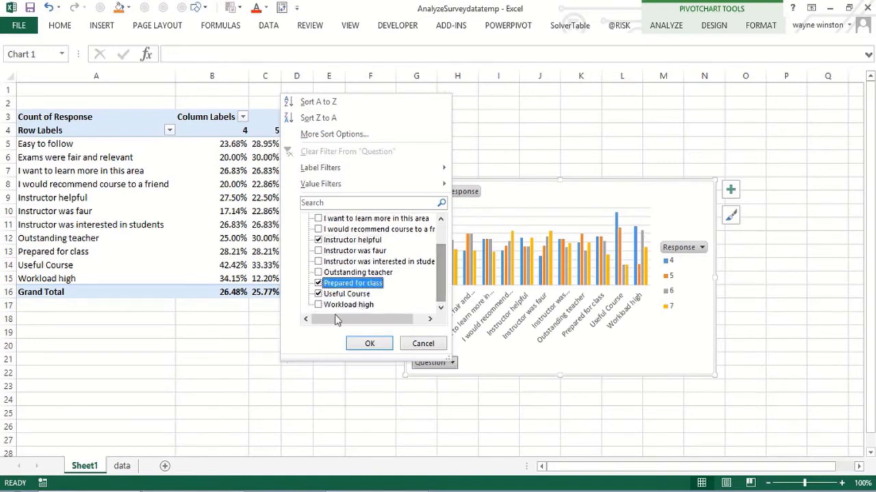
pyautogui.click(368, 343)
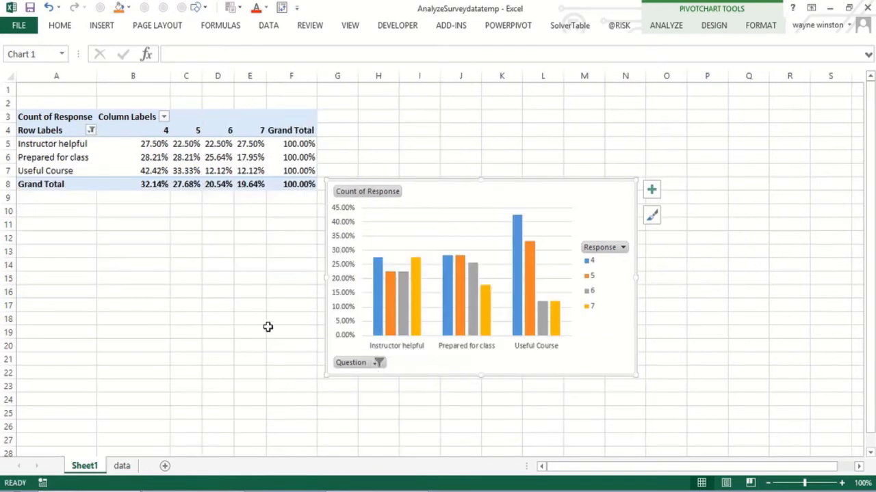
pyautogui.click(262, 329)
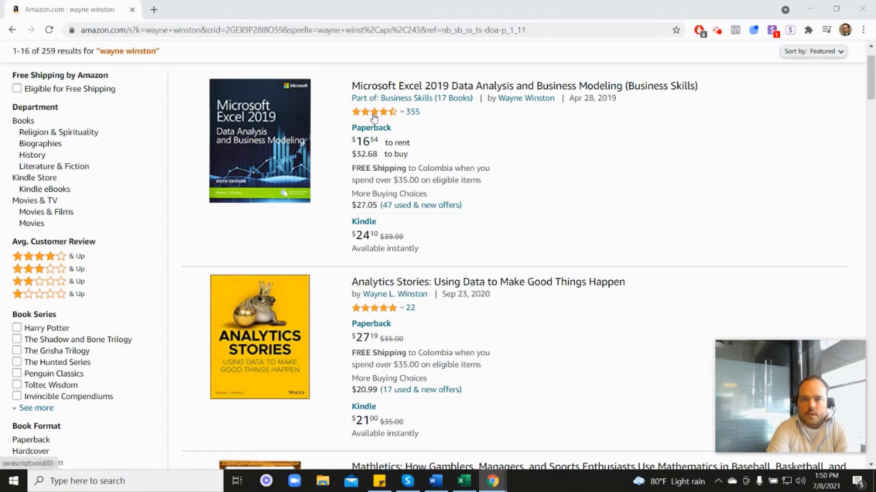
pyautogui.moveTo(374, 119)
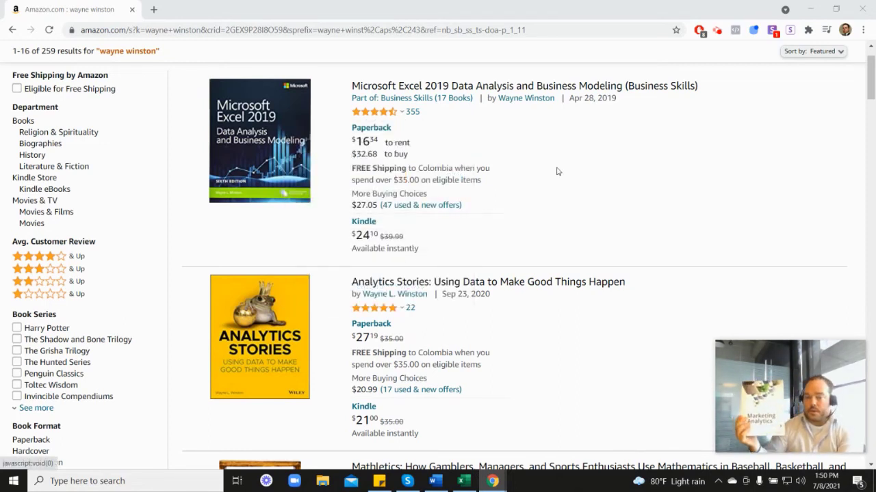
pyautogui.scroll(-7, 637, 229)
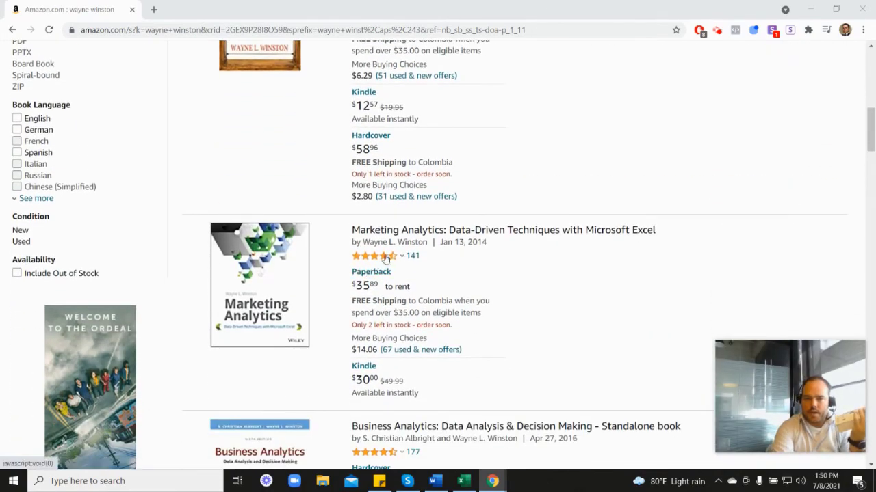
pyautogui.scroll(5, 387, 258)
pyautogui.scroll(1, 508, 260)
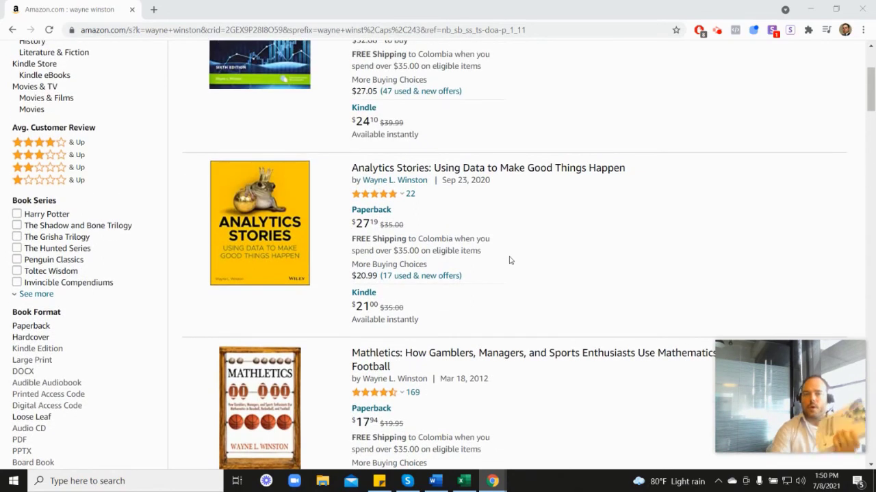